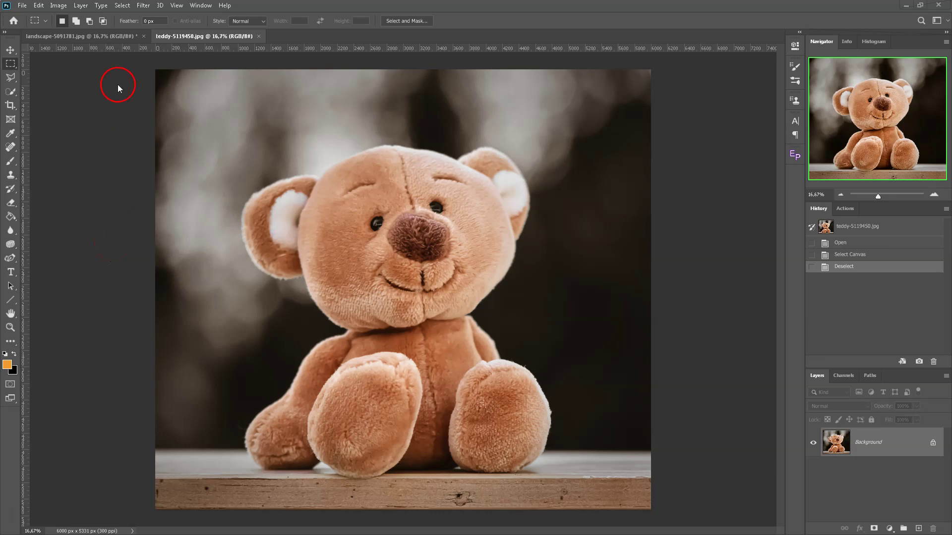
Select and copy the entire teddy bear photo
click(97, 36)
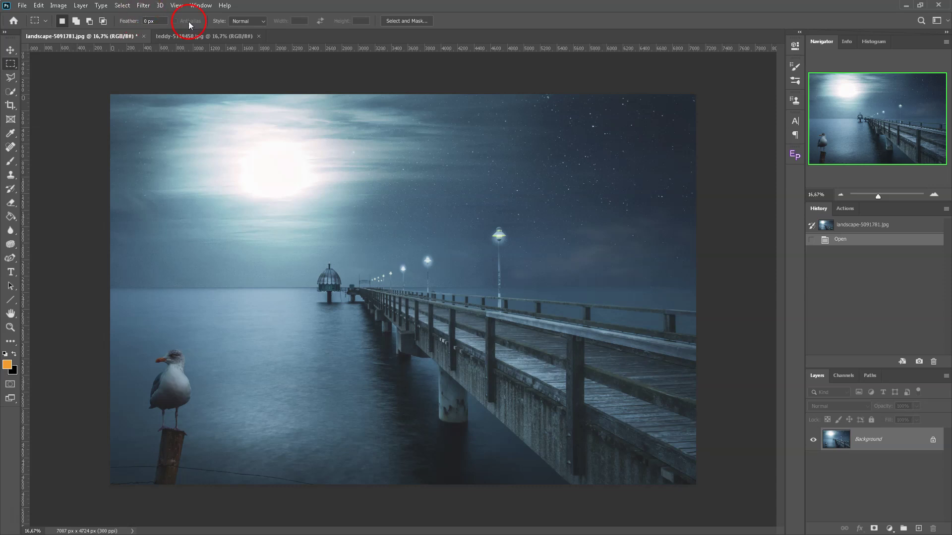
click(213, 36)
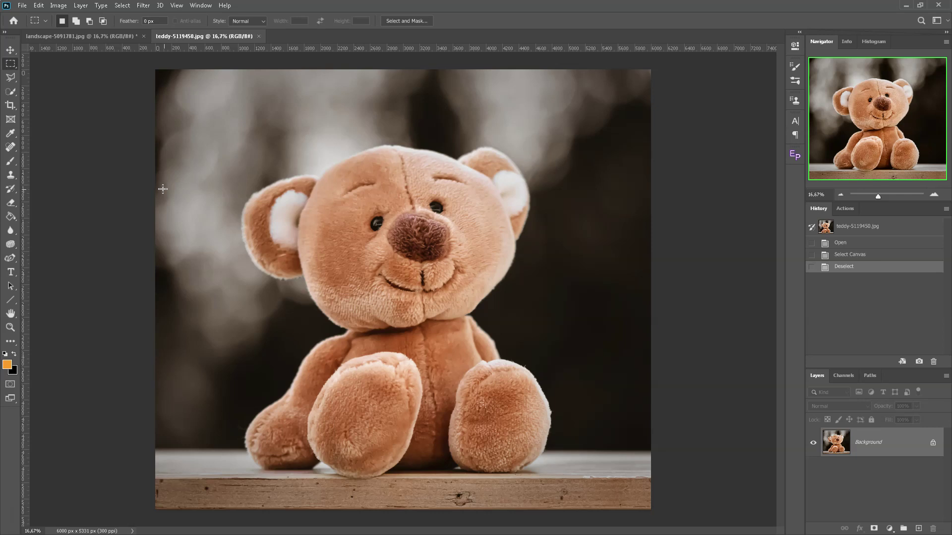
click(92, 146)
key(ctrl+a)
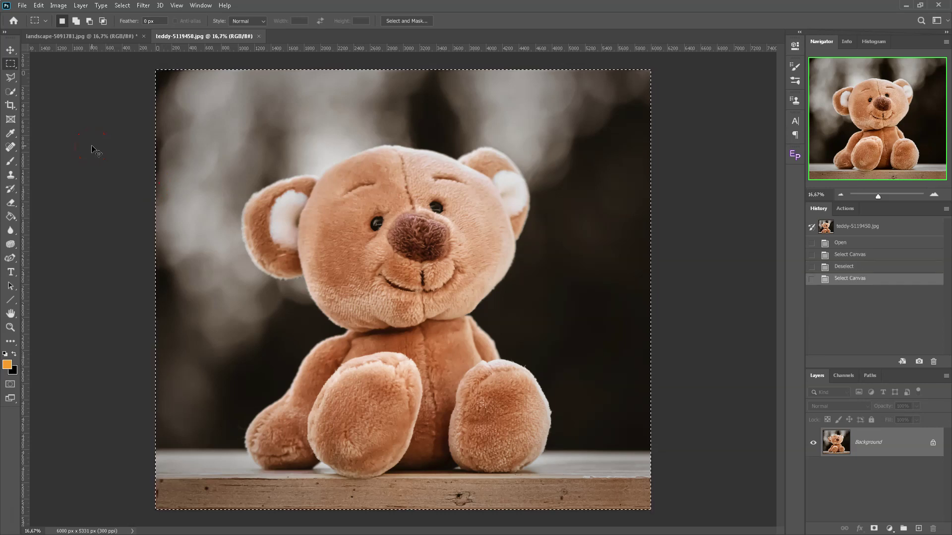
click(100, 144)
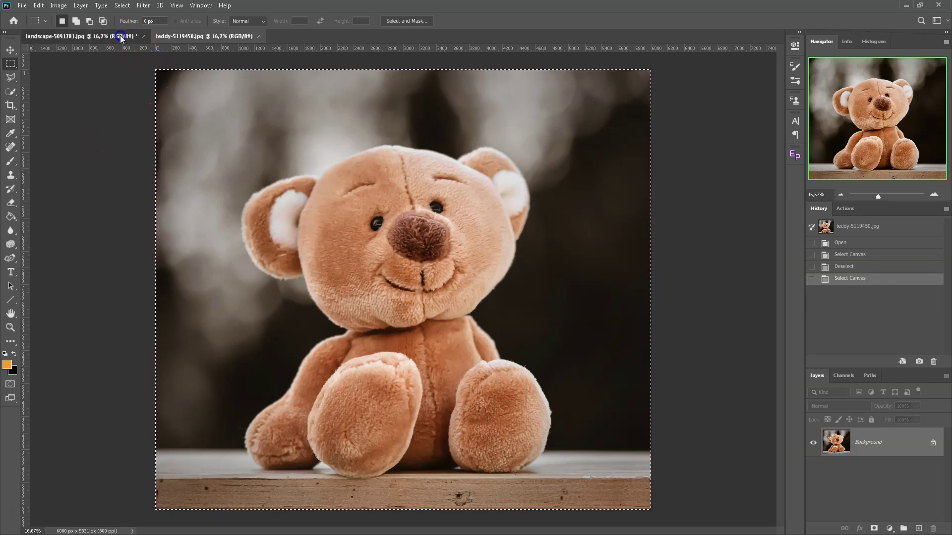
Paste the teddy into the pier scene, scaled to about 83% and moved lower
click(120, 35)
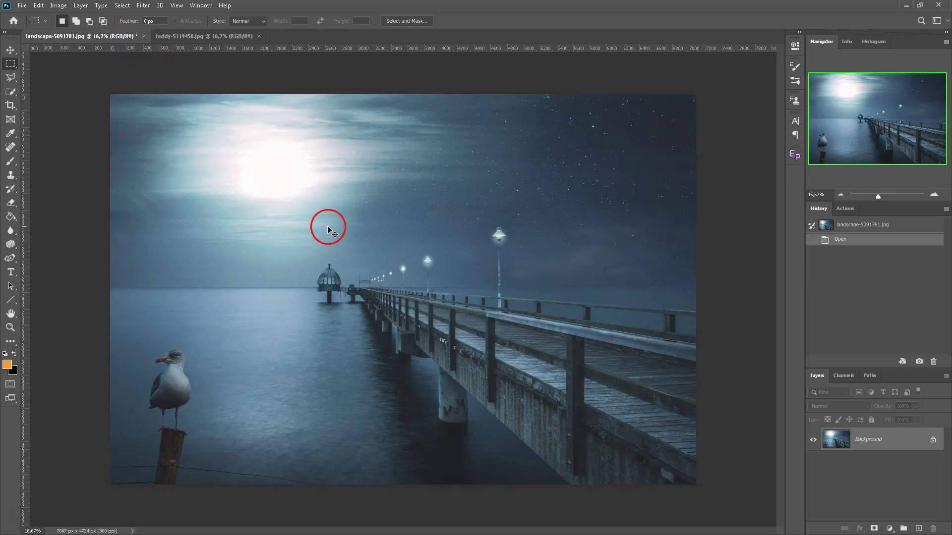
key(ctrl+v)
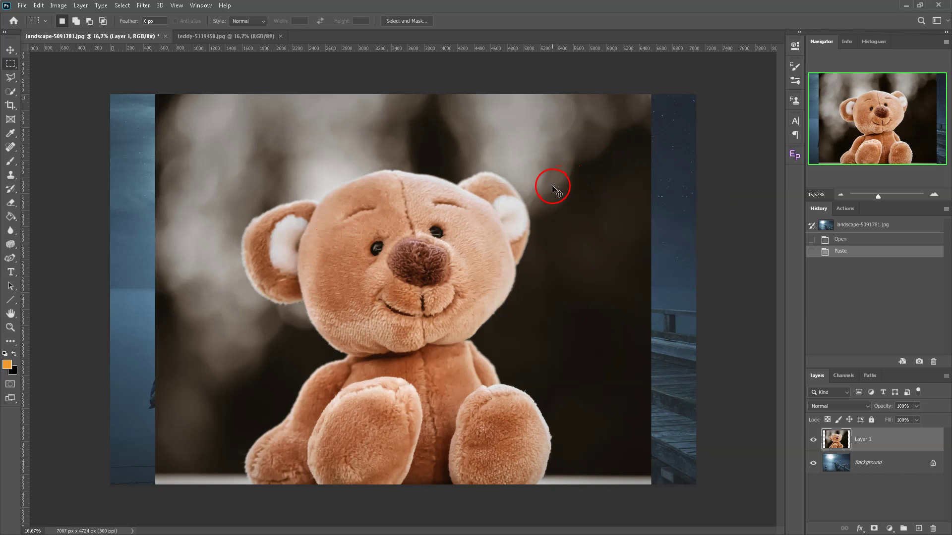
key(ctrl+t)
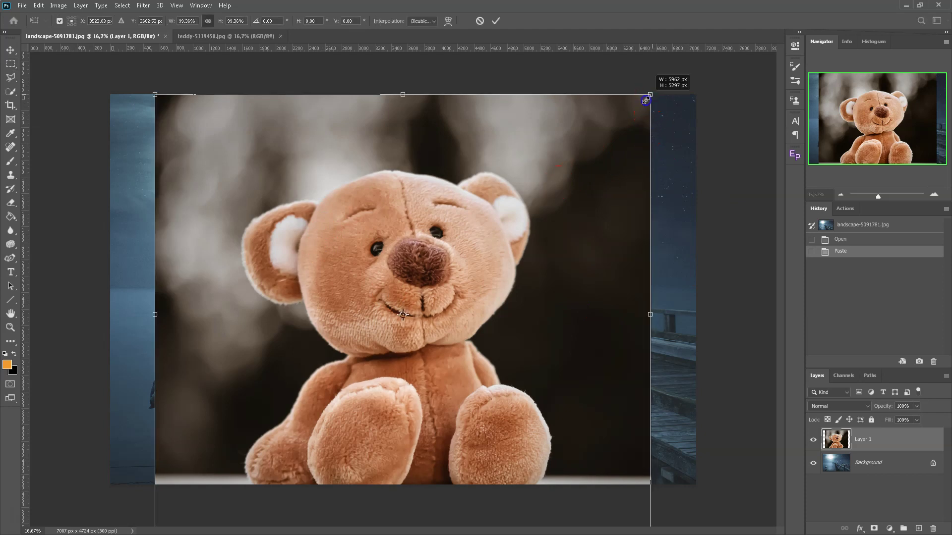
drag(650, 95, 566, 169)
mouse_move(499, 322)
mouse_down()
mouse_move(533, 305)
mouse_move(531, 323)
mouse_up()
click(497, 22)
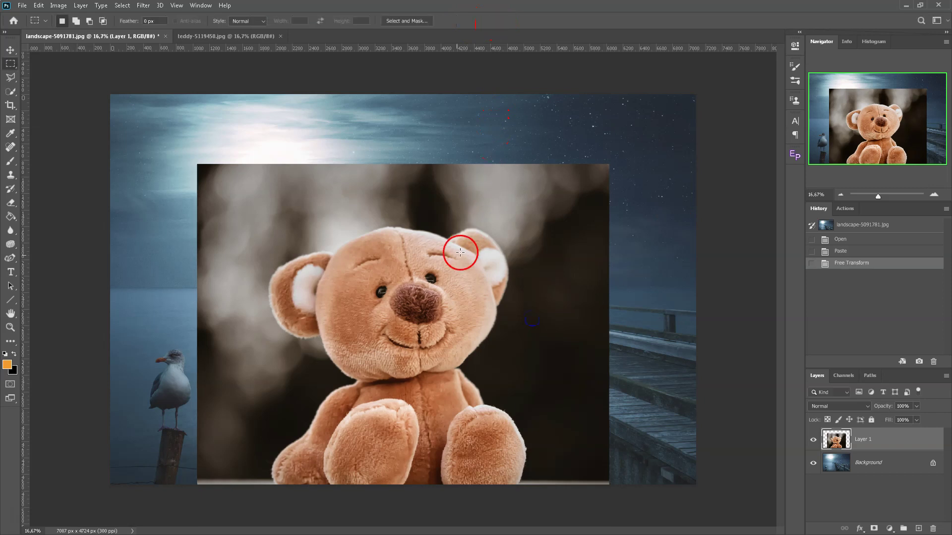
Quick-select the bear's face, both ears, body, left arm and leg
click(12, 93)
click(58, 101)
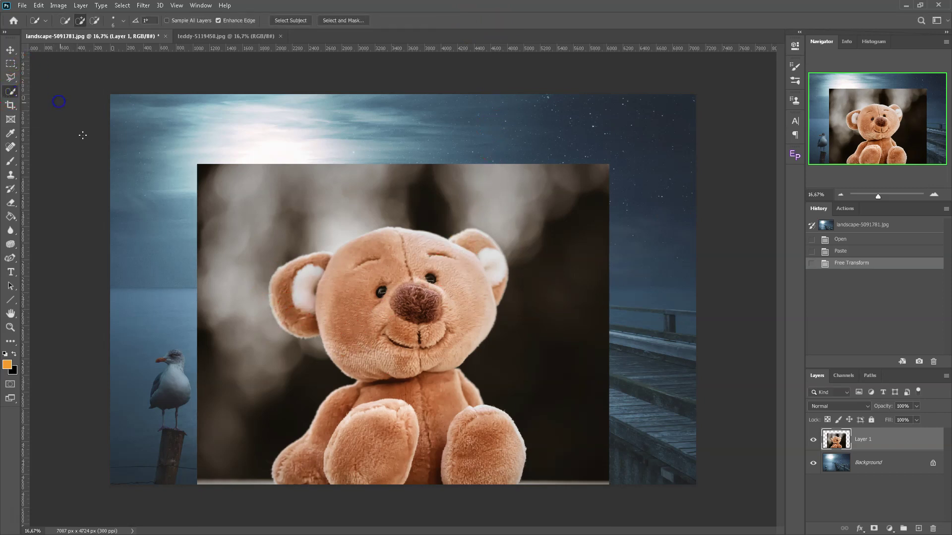
mouse_move(295, 283)
mouse_down()
mouse_move(434, 274)
mouse_move(462, 295)
mouse_up()
drag(445, 433, 461, 408)
drag(446, 451, 314, 452)
drag(341, 422, 330, 255)
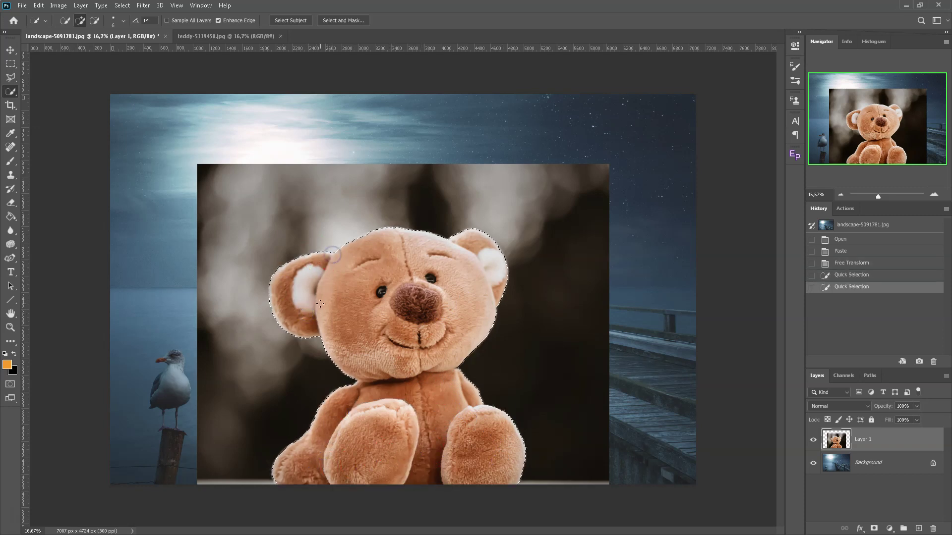
Refine the bear selection in Select and Mask: Feather 0.8 px, Smooth 3, Shift Edge -7%
click(340, 20)
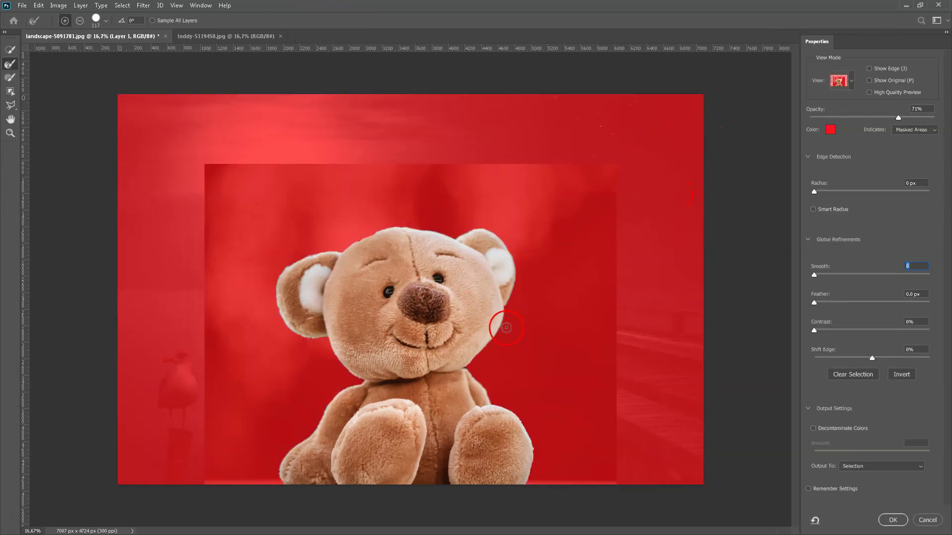
drag(814, 303, 819, 305)
drag(814, 275, 817, 277)
drag(872, 358, 867, 358)
click(892, 520)
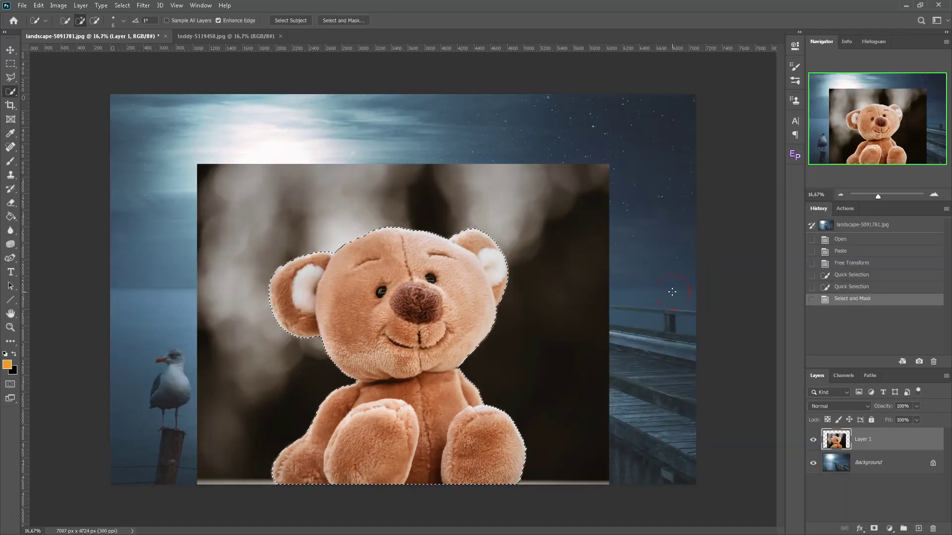
Add a layer mask from the bear selection to hide the teddy photo's background
click(873, 529)
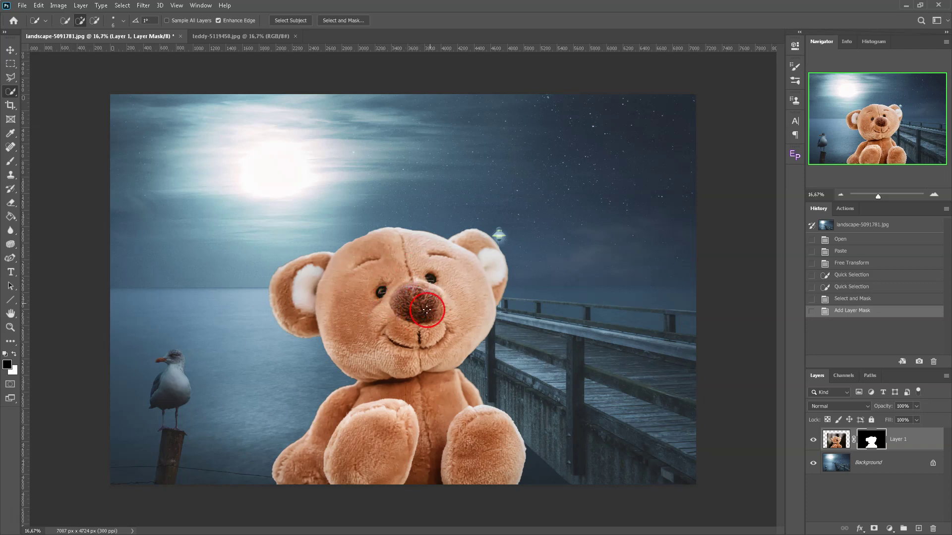
Toggle the bear layer's visibility, then move it left between the seagull and pier
click(813, 440)
click(9, 50)
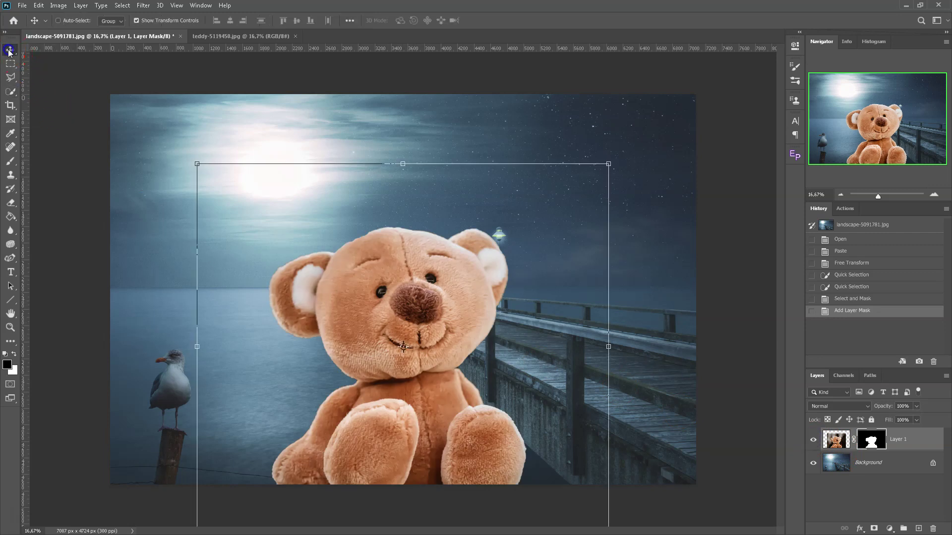
drag(406, 355, 376, 377)
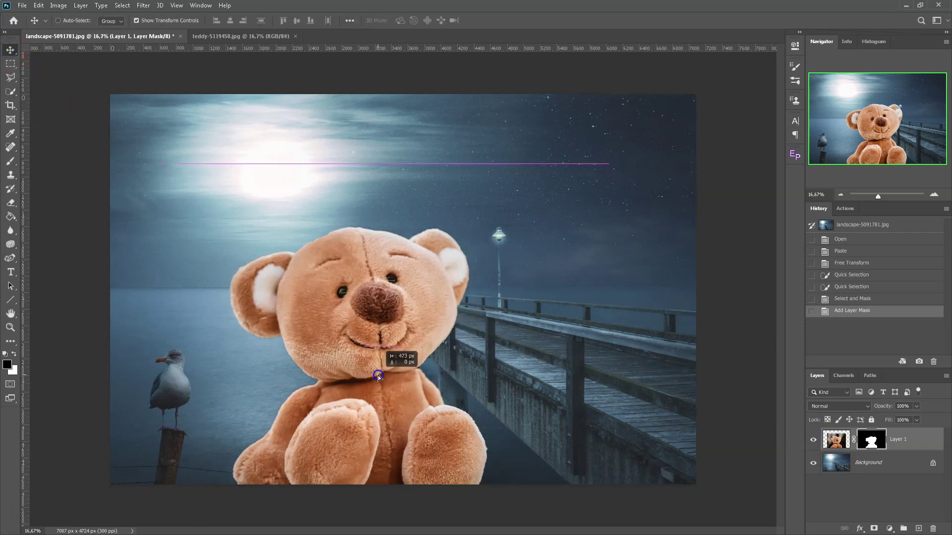
drag(375, 377, 372, 377)
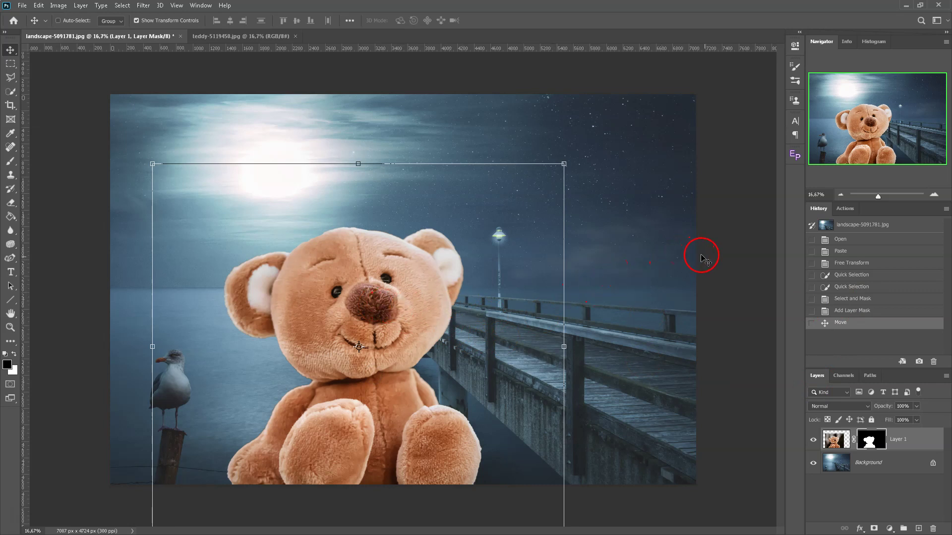
Add a Hue/Saturation adjustment with Hue +3, clipped to the bear layer
click(890, 529)
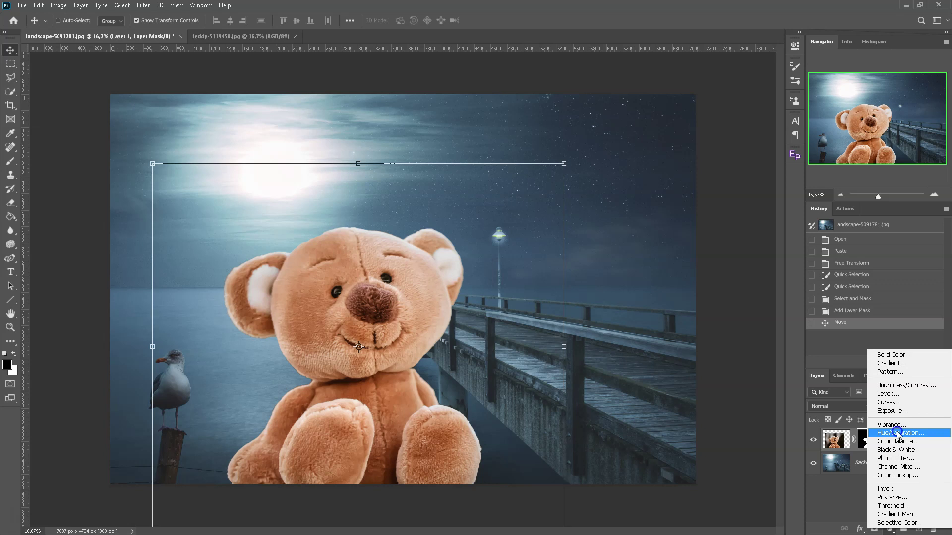
click(898, 433)
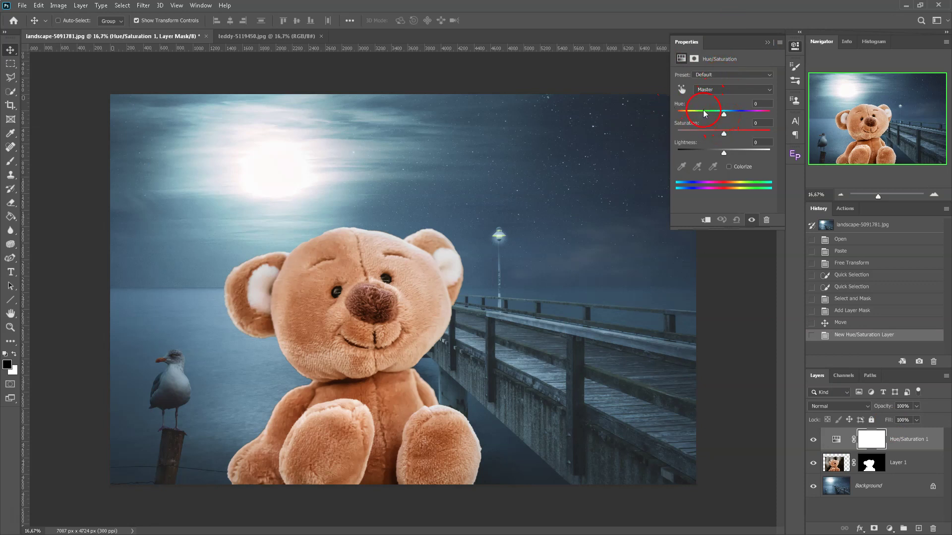
click(652, 148)
click(659, 195)
click(722, 93)
mouse_move(723, 114)
mouse_down()
mouse_move(700, 114)
mouse_move(723, 125)
mouse_up()
drag(723, 124, 726, 125)
click(726, 147)
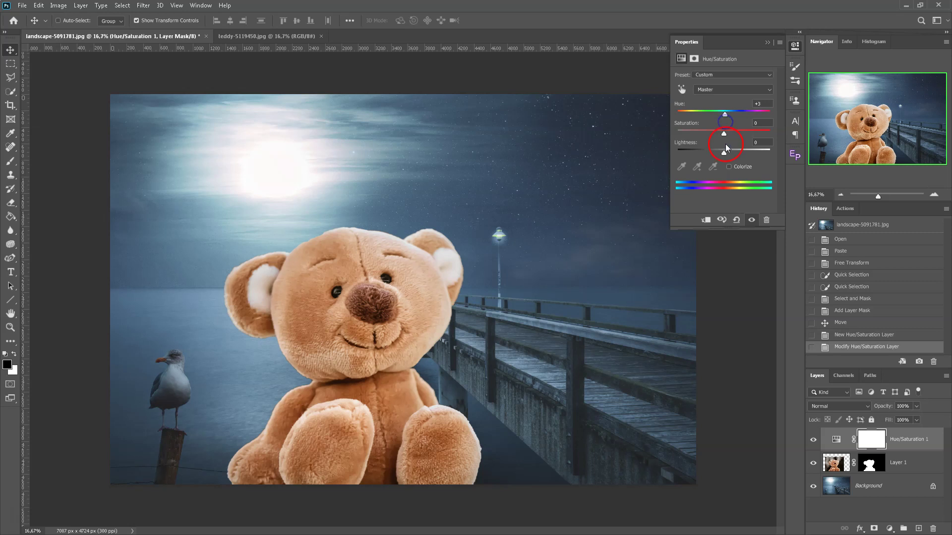
click(705, 220)
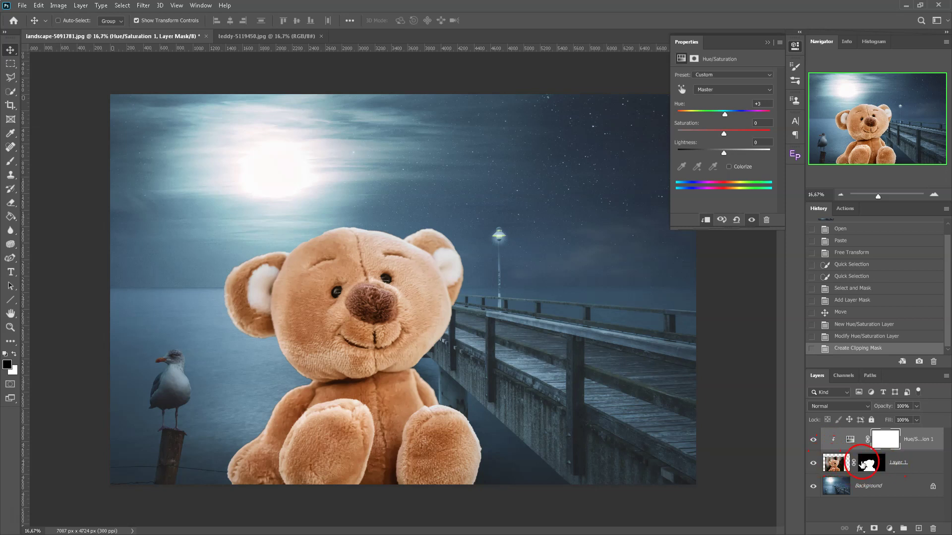
Fine-tune the Hue slider, then set Layer 1's blend mode to Hue
drag(725, 117, 726, 116)
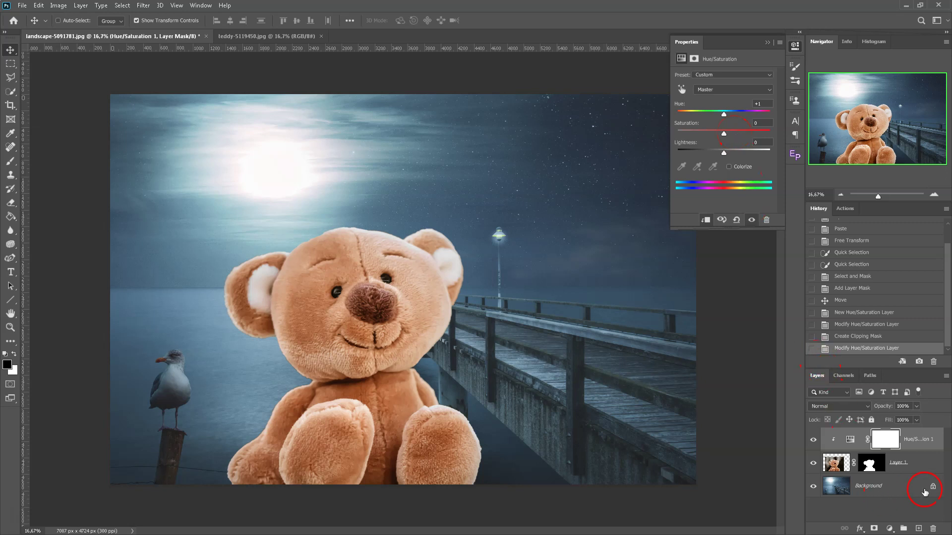
click(917, 463)
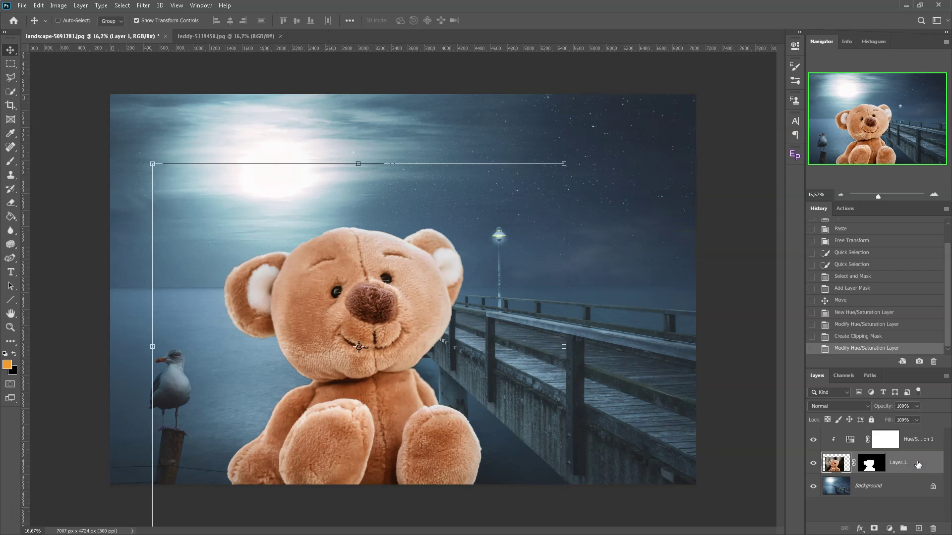
click(843, 406)
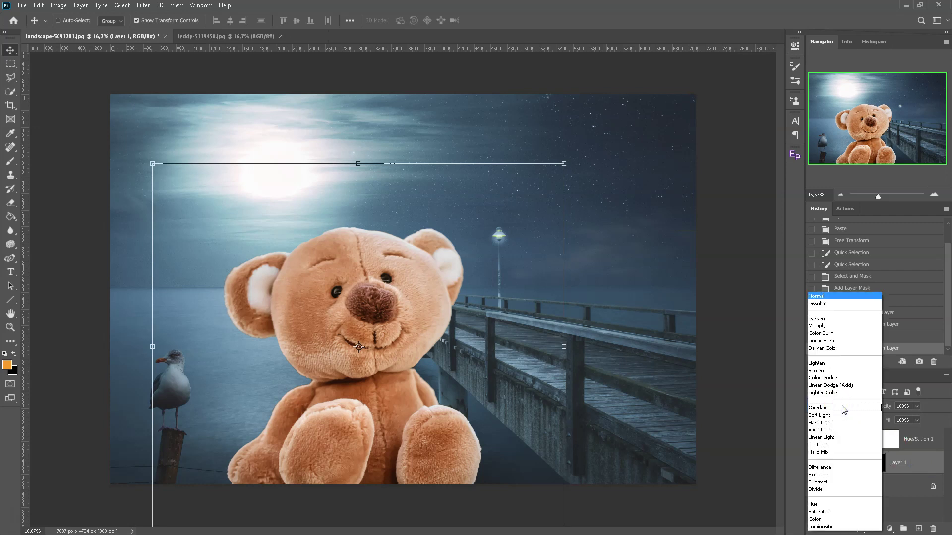
click(827, 506)
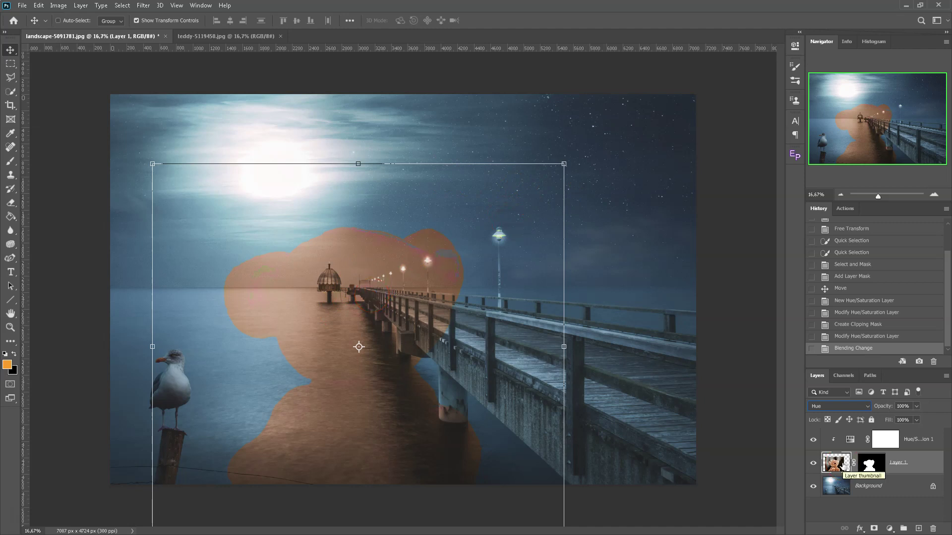
Reopen the Hue/Saturation adjustment and push its Hue to +180
click(851, 440)
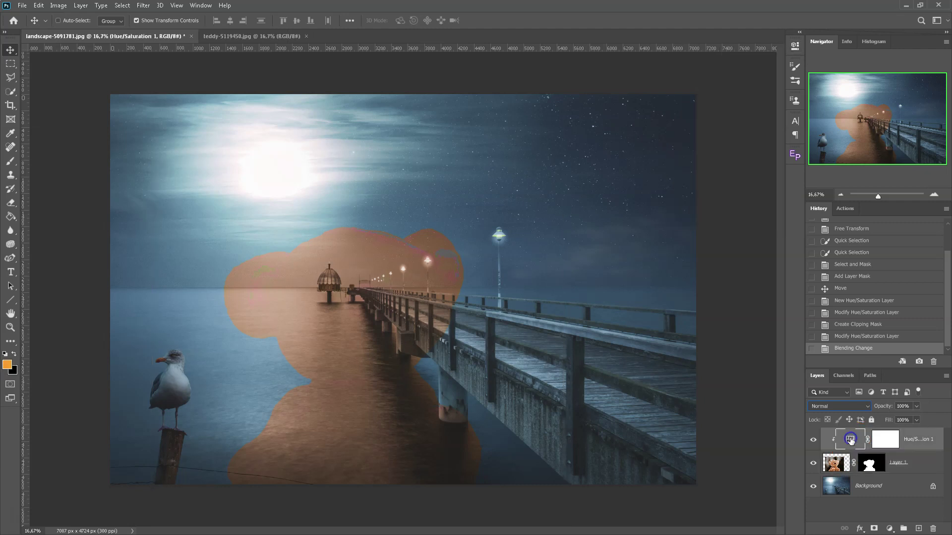
double_click(850, 441)
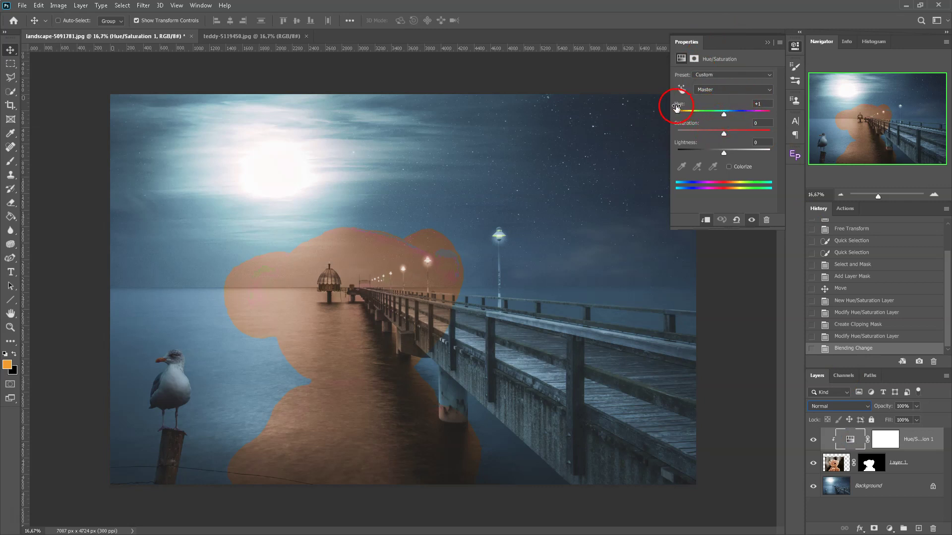
click(724, 115)
mouse_move(723, 116)
mouse_down()
mouse_move(771, 117)
mouse_move(708, 115)
mouse_up()
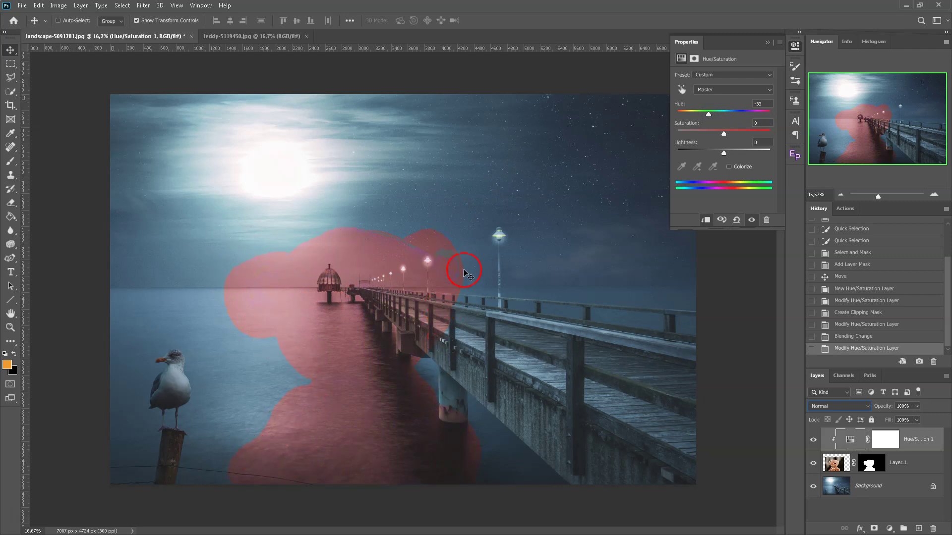
drag(708, 115, 771, 118)
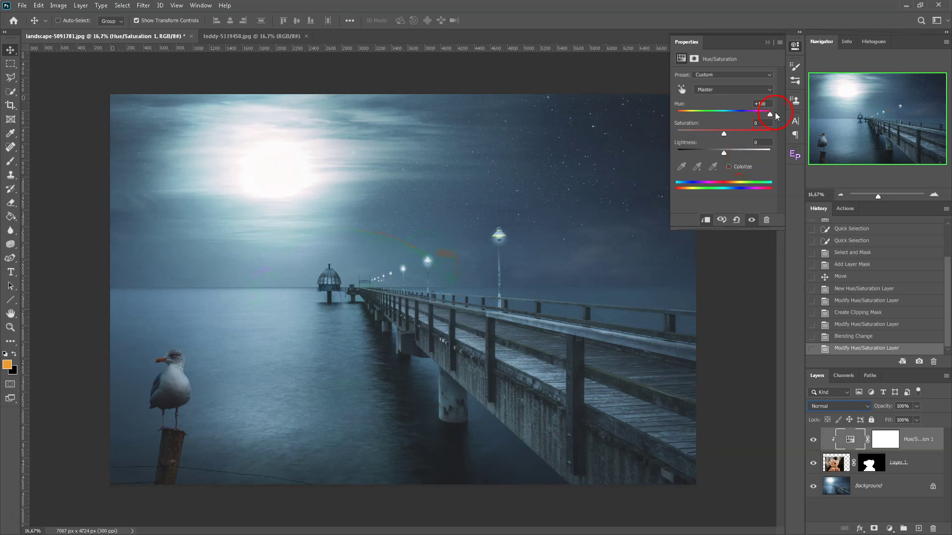
drag(770, 118, 776, 120)
click(352, 292)
drag(399, 266, 488, 171)
Set the teddy layer Layer 1's blend mode to Saturation
click(836, 463)
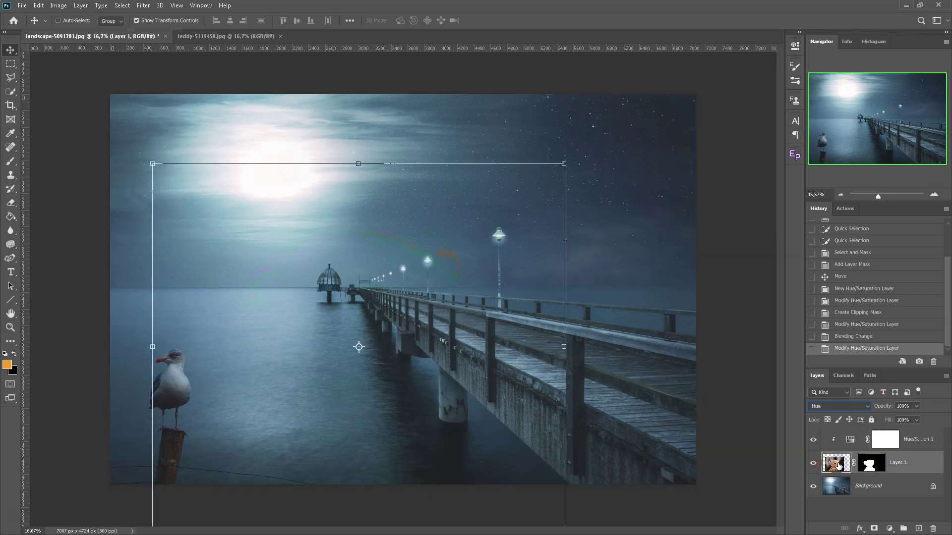
click(821, 405)
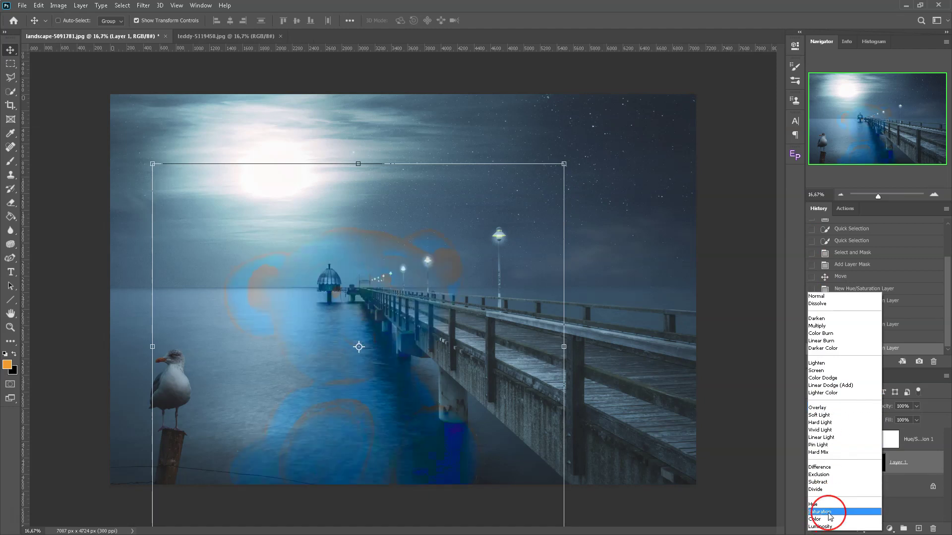
click(828, 513)
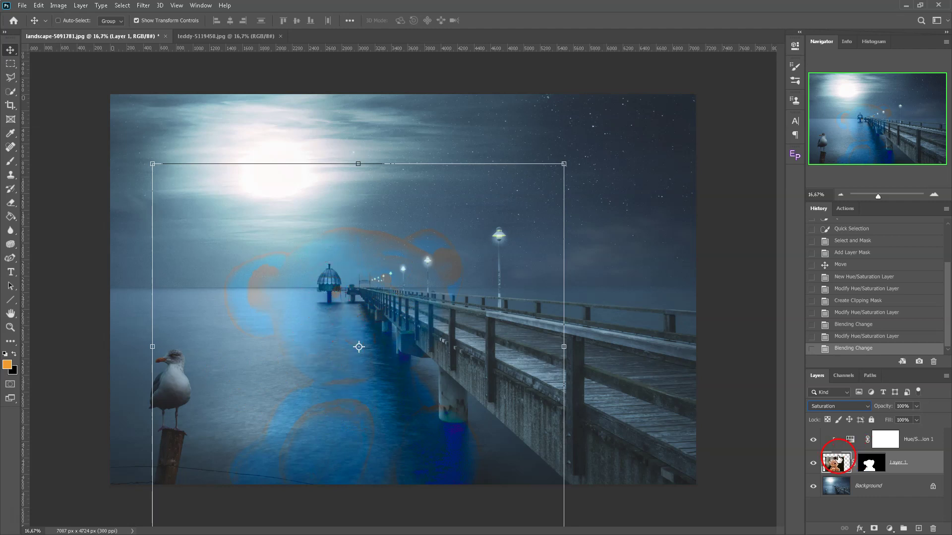
Lower the Hue/Saturation adjustment's Saturation to -44
double_click(850, 439)
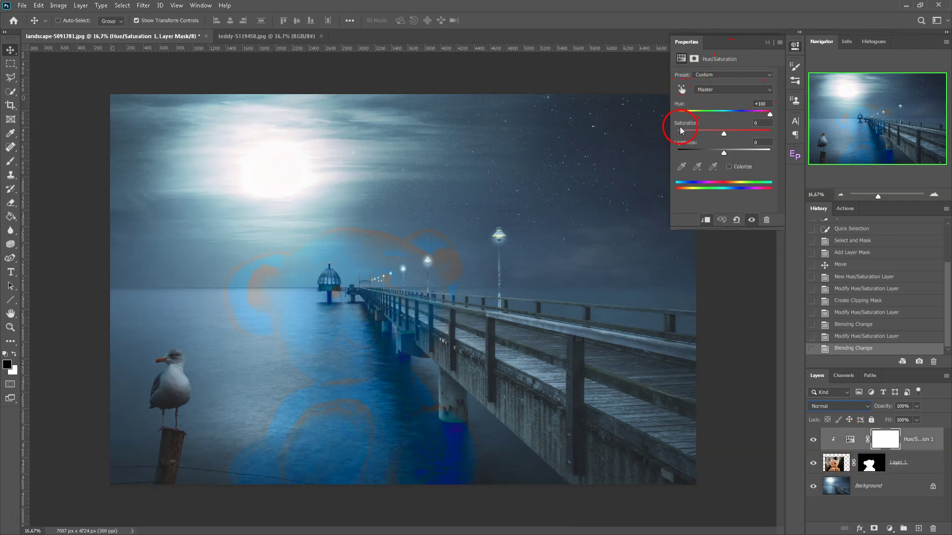
drag(723, 134, 701, 133)
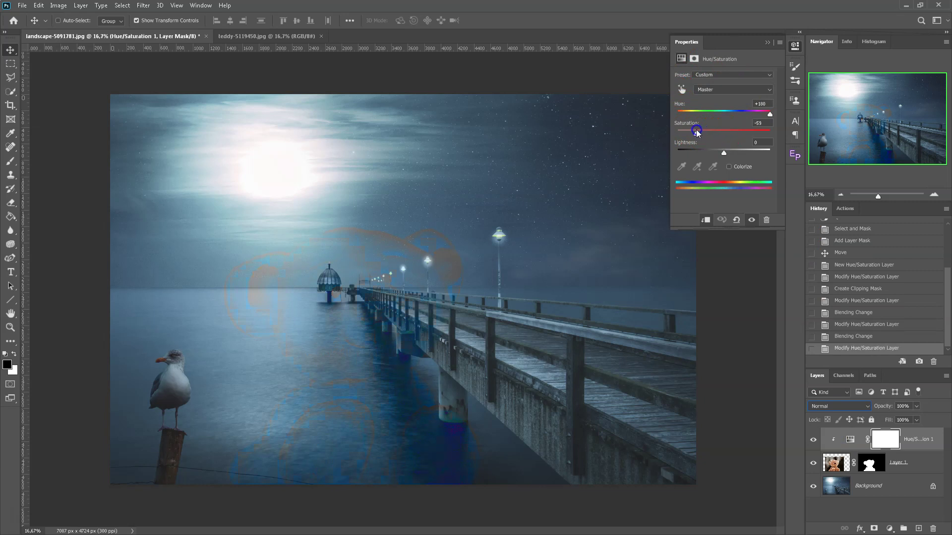
drag(694, 129, 704, 130)
drag(705, 130, 703, 130)
mouse_move(700, 129)
mouse_down()
mouse_move(748, 132)
mouse_move(684, 129)
mouse_move(748, 132)
mouse_move(704, 138)
mouse_up()
click(692, 291)
Set Layer 1 to Luminosity and lower the Hue/Saturation Lightness to -24
click(924, 464)
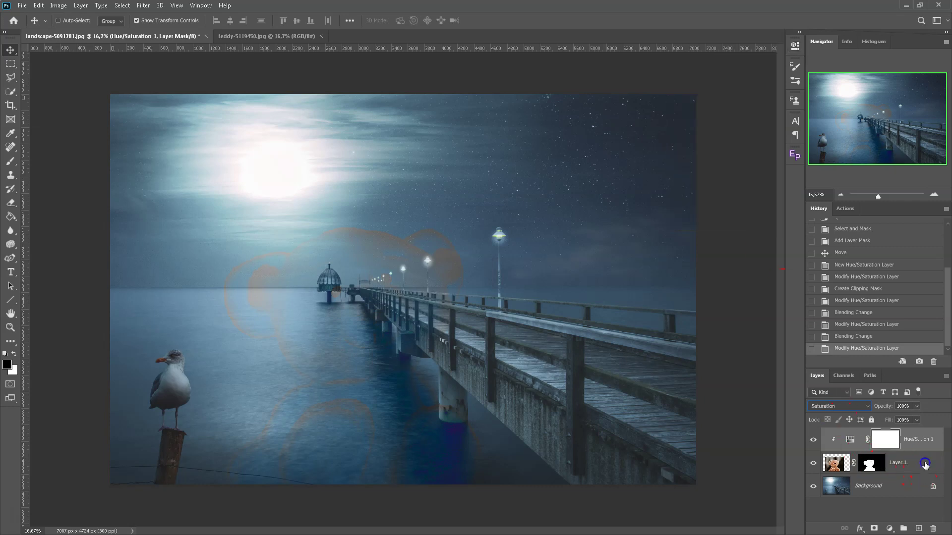
click(848, 406)
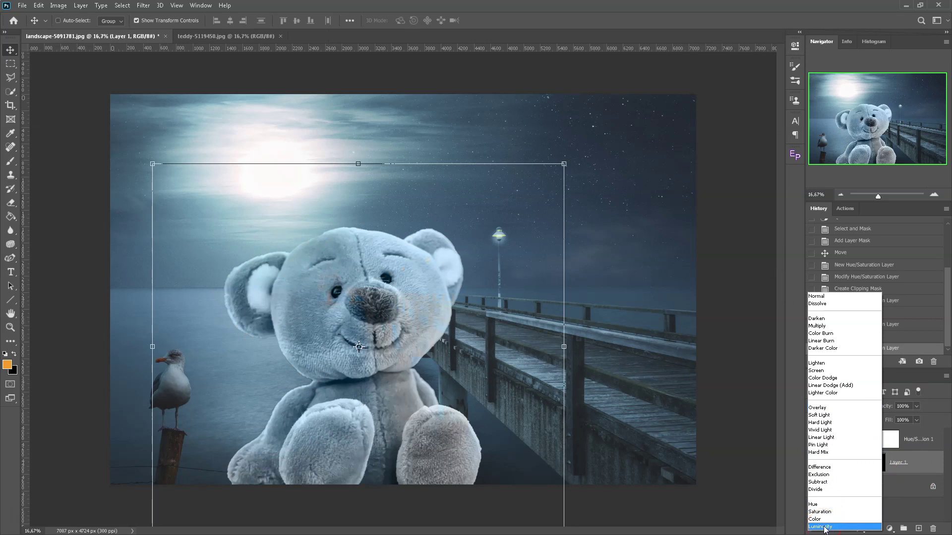
click(825, 527)
double_click(849, 439)
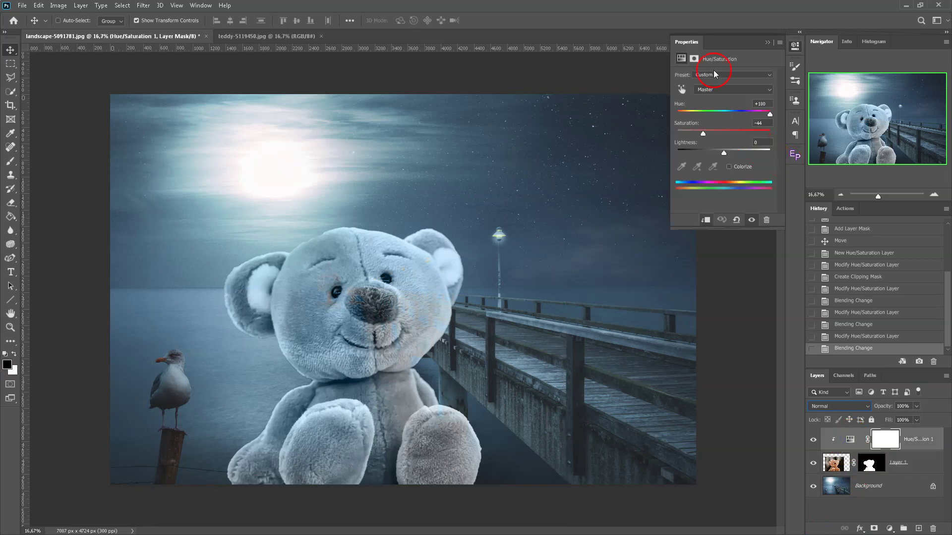
drag(724, 153, 708, 155)
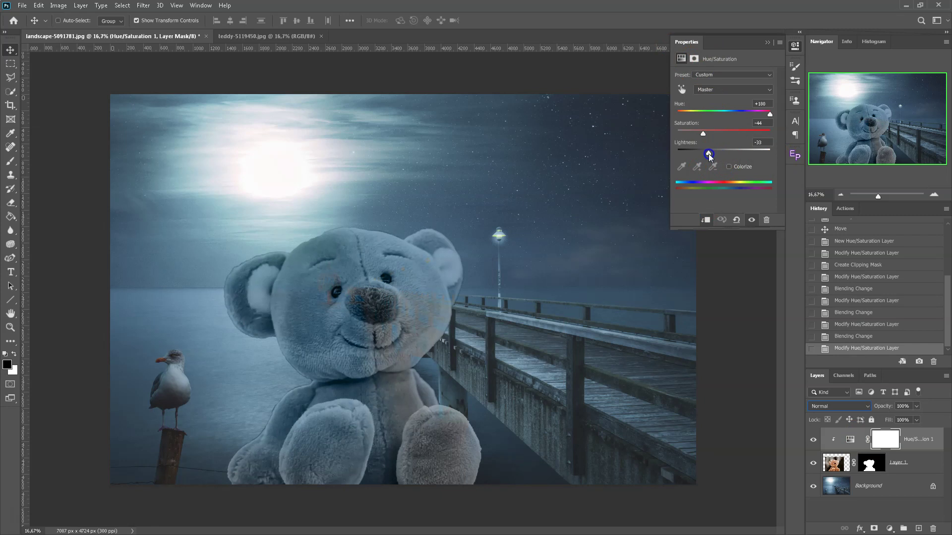
mouse_move(708, 155)
mouse_down()
mouse_move(721, 158)
mouse_move(713, 160)
mouse_up()
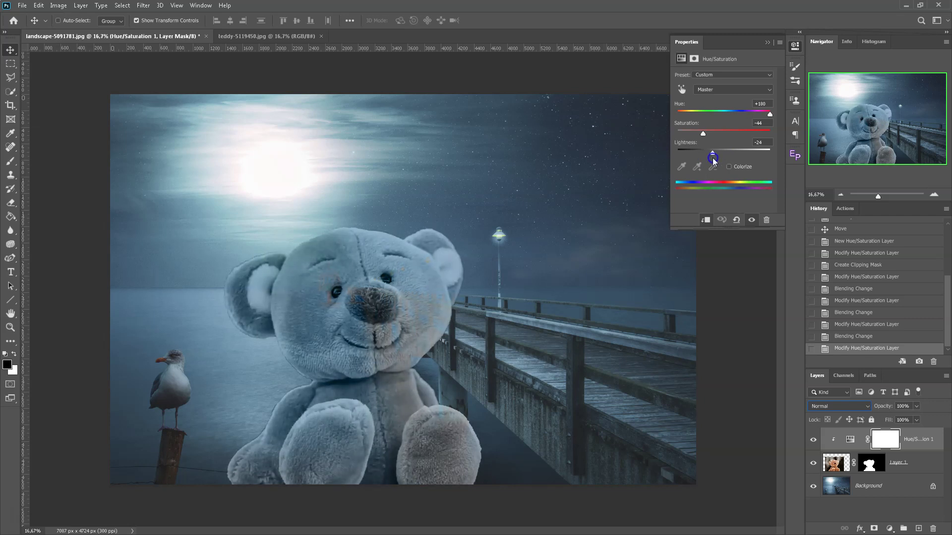
drag(712, 160, 715, 148)
Switch Layer 1's blend mode back to Normal
click(912, 465)
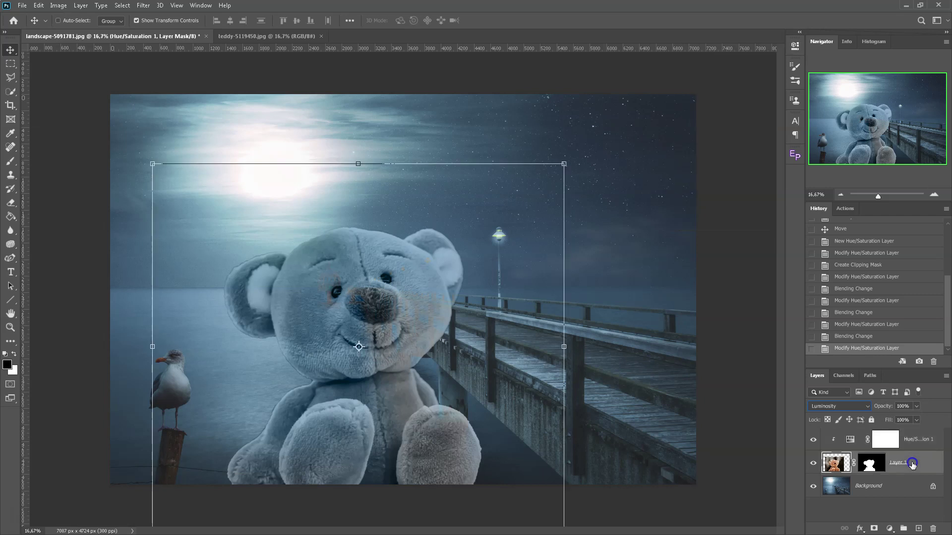
click(845, 407)
drag(846, 406, 844, 297)
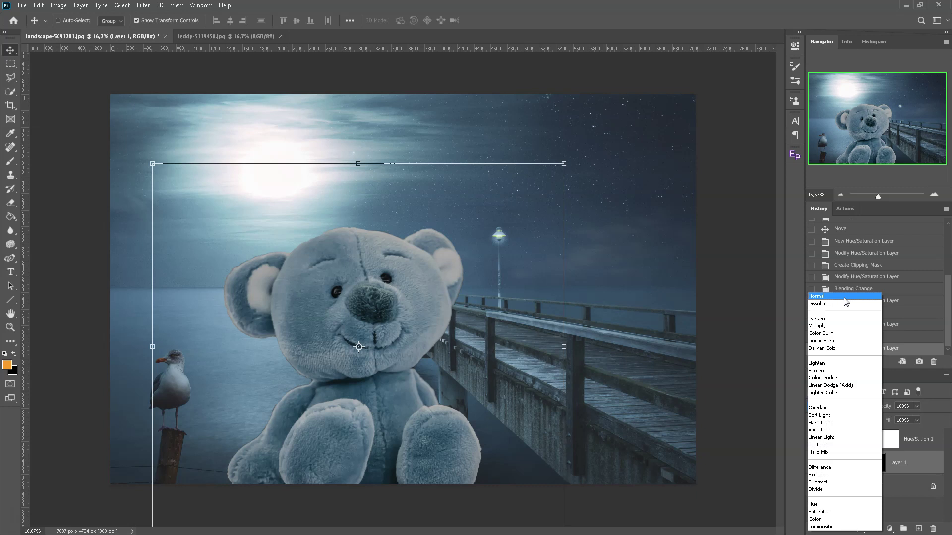
click(845, 297)
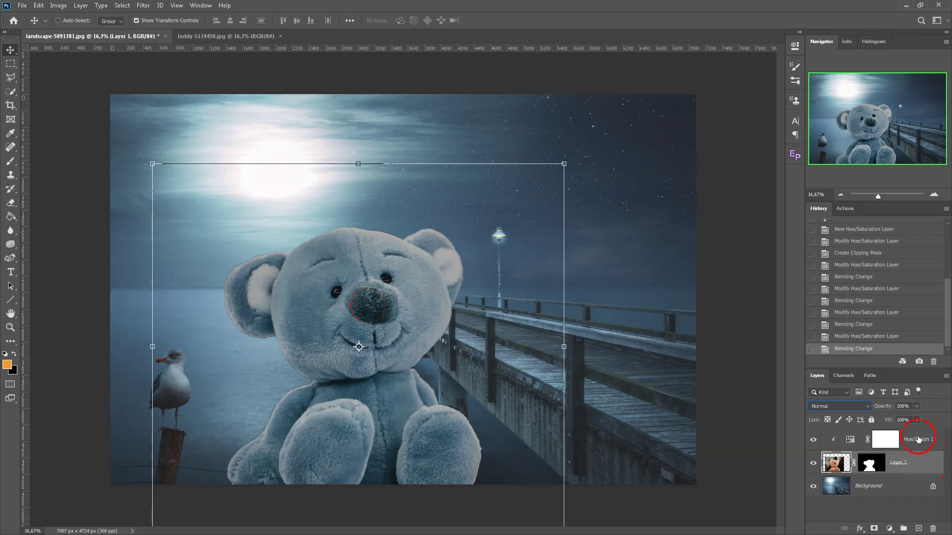
Add a default Levels adjustment layer directly above the teddy's Hue/Saturation layer
click(887, 446)
click(888, 529)
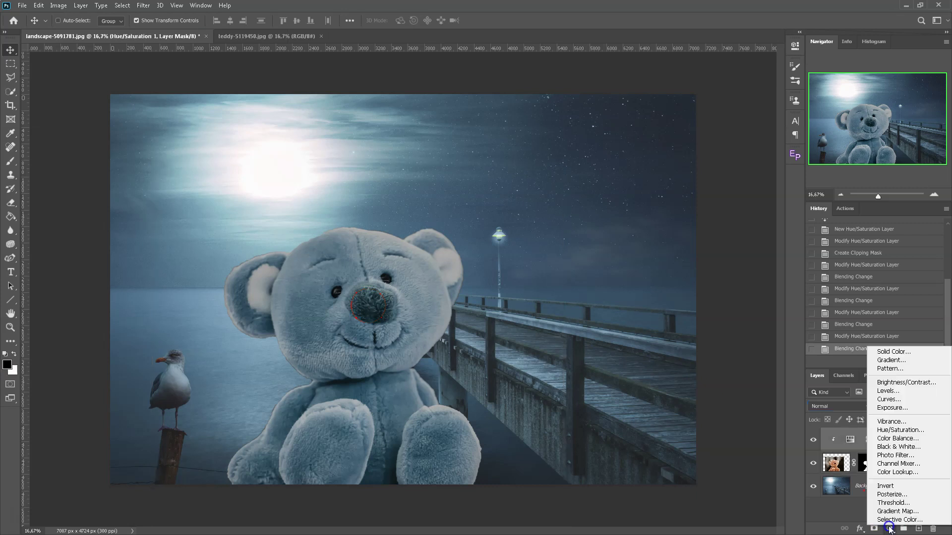
click(887, 391)
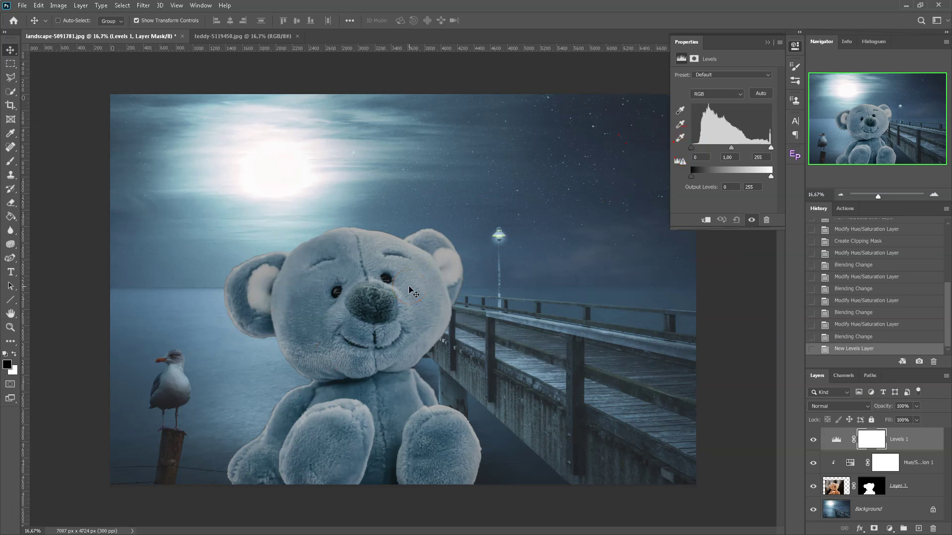
click(691, 174)
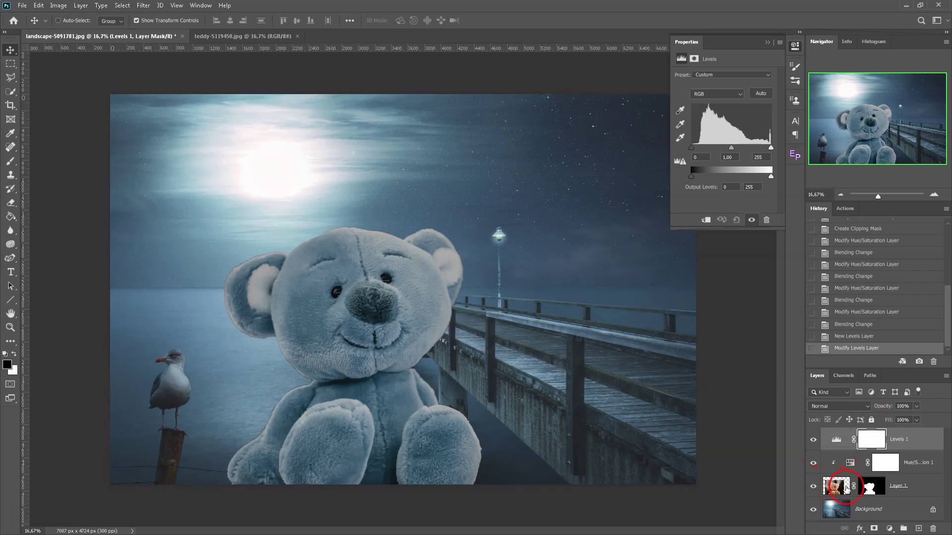
Clip Levels to the teddy with input white 190, midtone 0.46 and output black 41
click(709, 223)
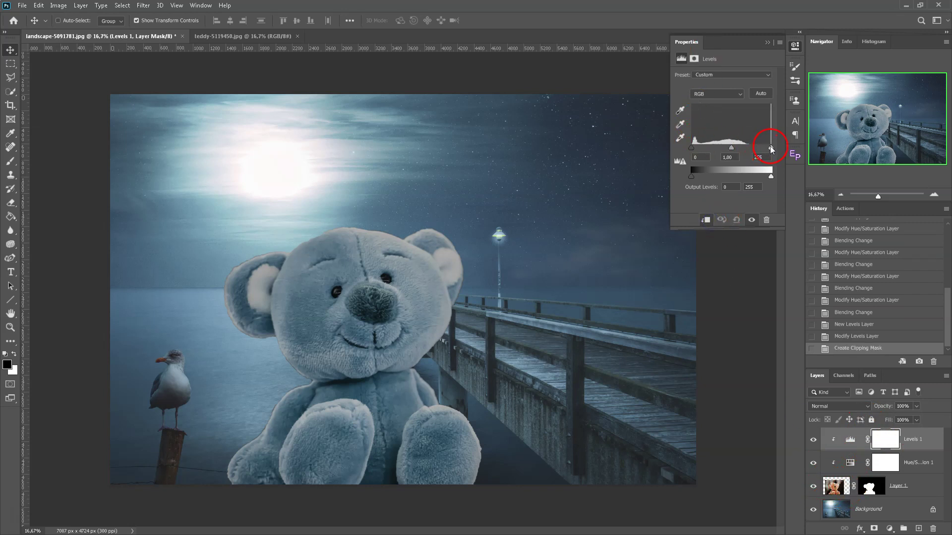
drag(771, 147, 732, 149)
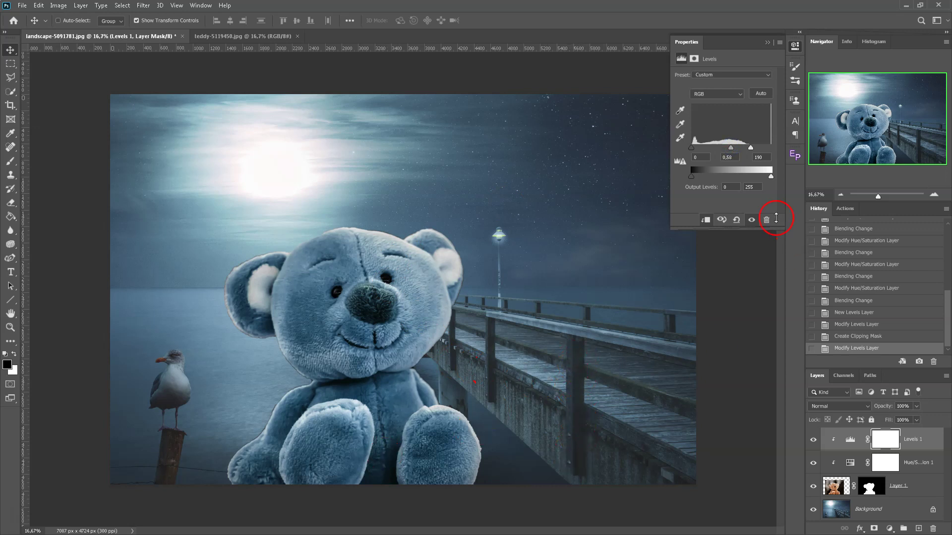
drag(693, 178, 702, 178)
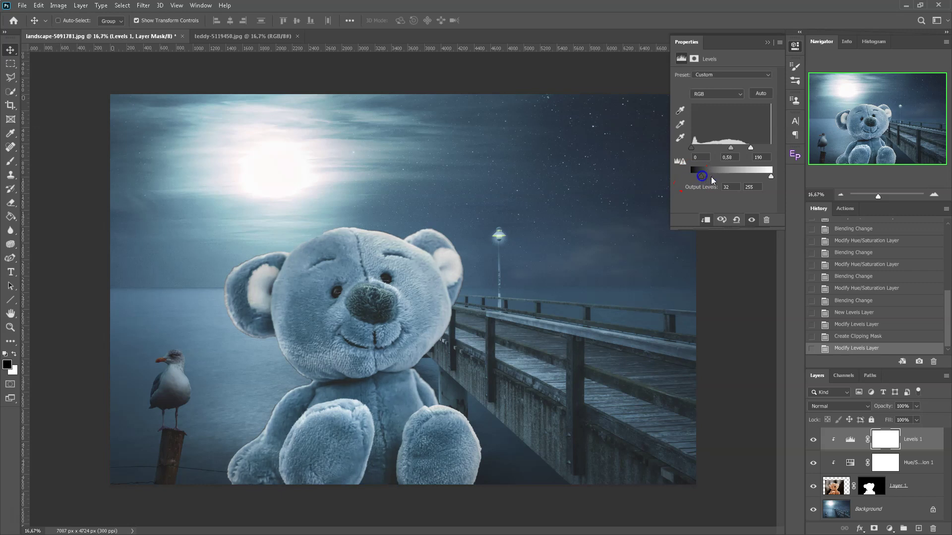
drag(732, 152, 733, 149)
drag(701, 176, 704, 175)
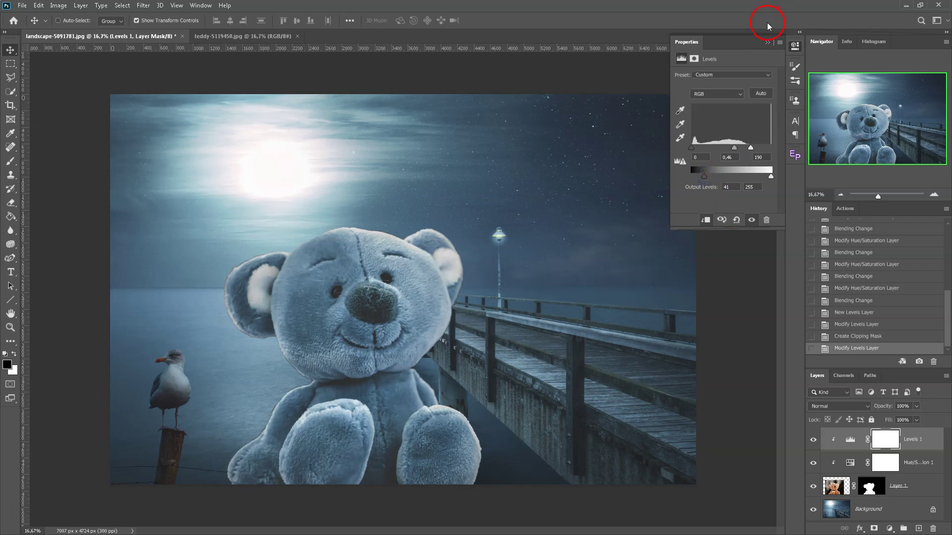
click(766, 43)
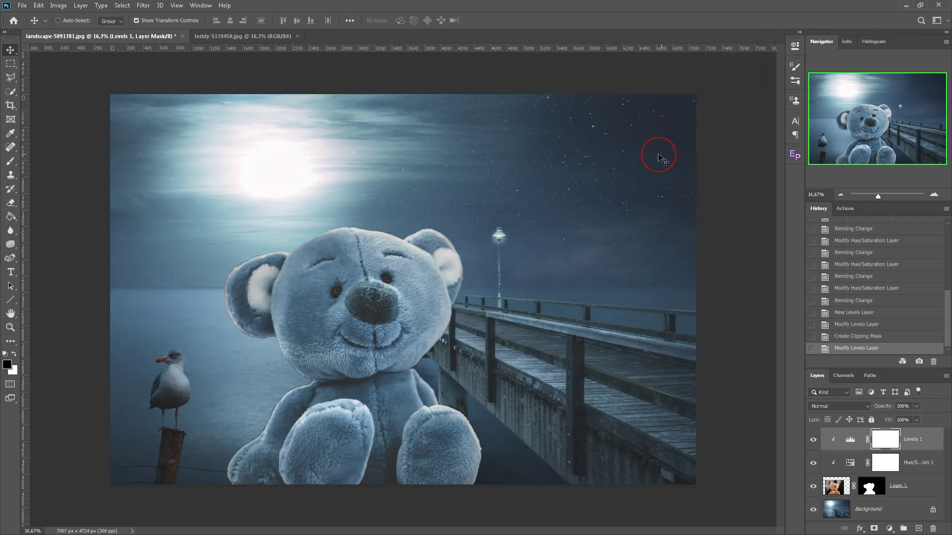